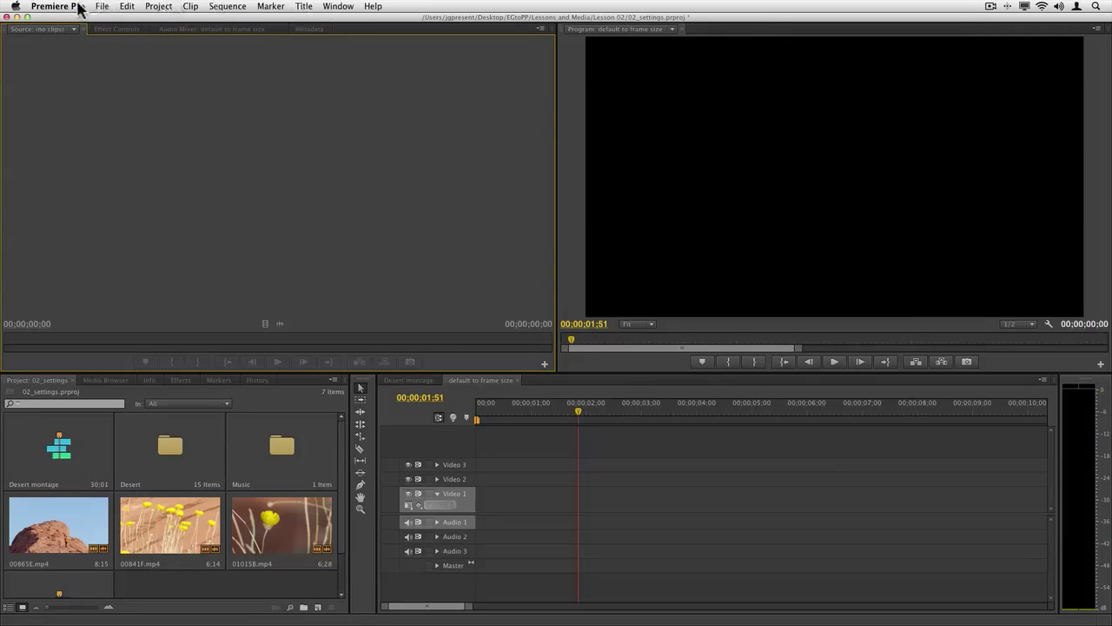
# Step: Open the General preferences to confirm Default scale to frame size is off
pyautogui.click(79, 9)
pyautogui.moveTo(83, 39)
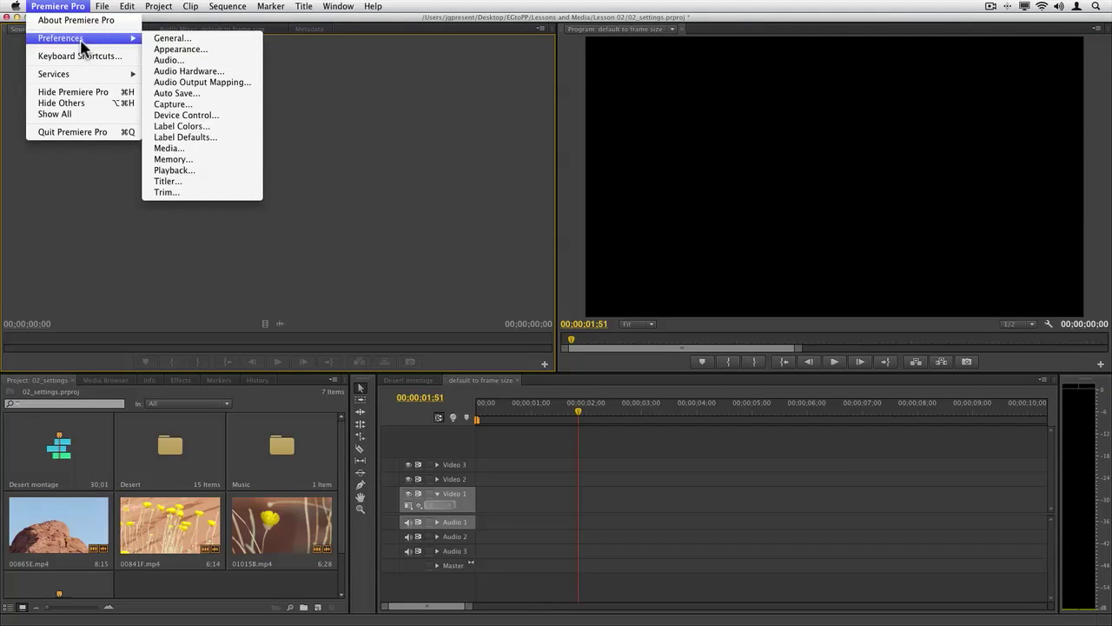
pyautogui.click(198, 38)
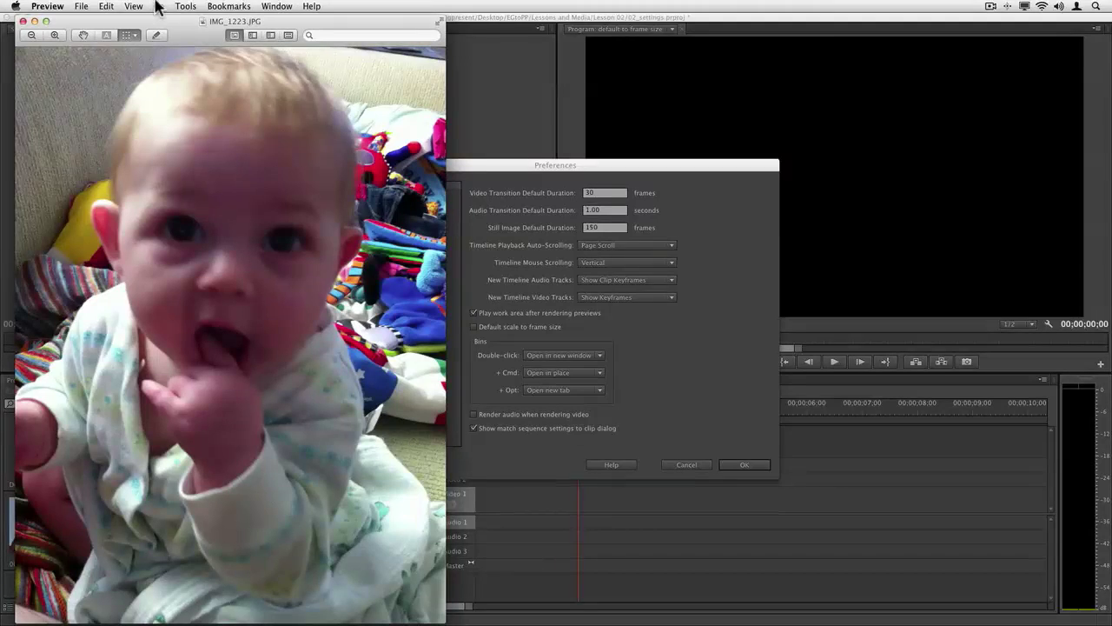
# Step: Check in Preview's info window that IMG_1223.JPG is 1936 × 2592 pixels, then close it
pyautogui.press('super+i')
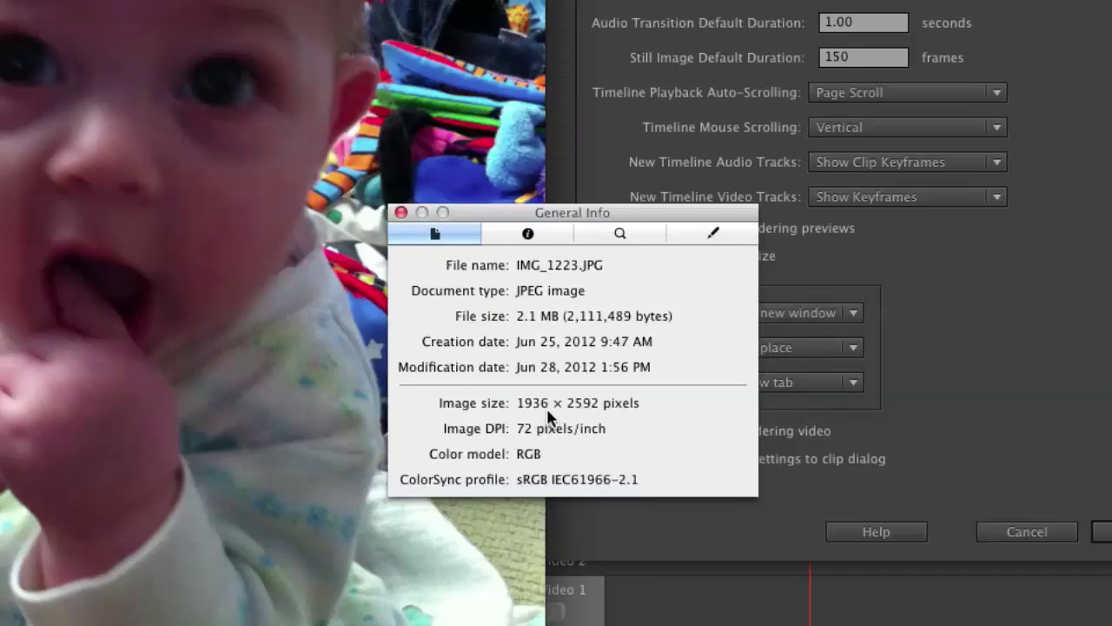
pyautogui.click(400, 213)
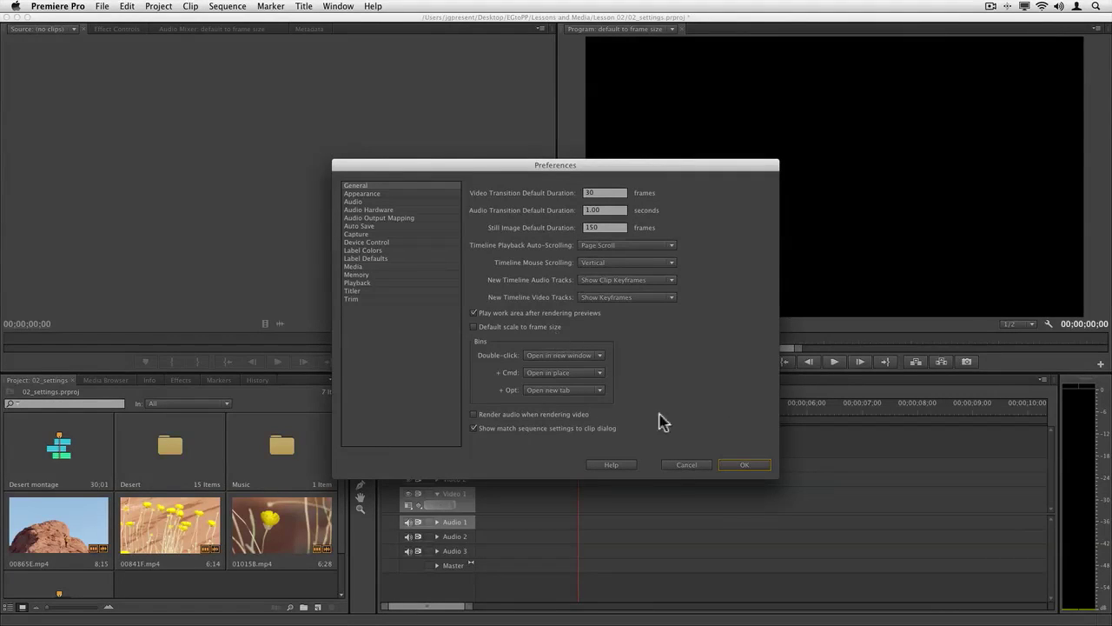
# Step: Cancel Preferences, place IMG_1223.JPG at the start of Video 1, and select the clip
pyautogui.click(686, 465)
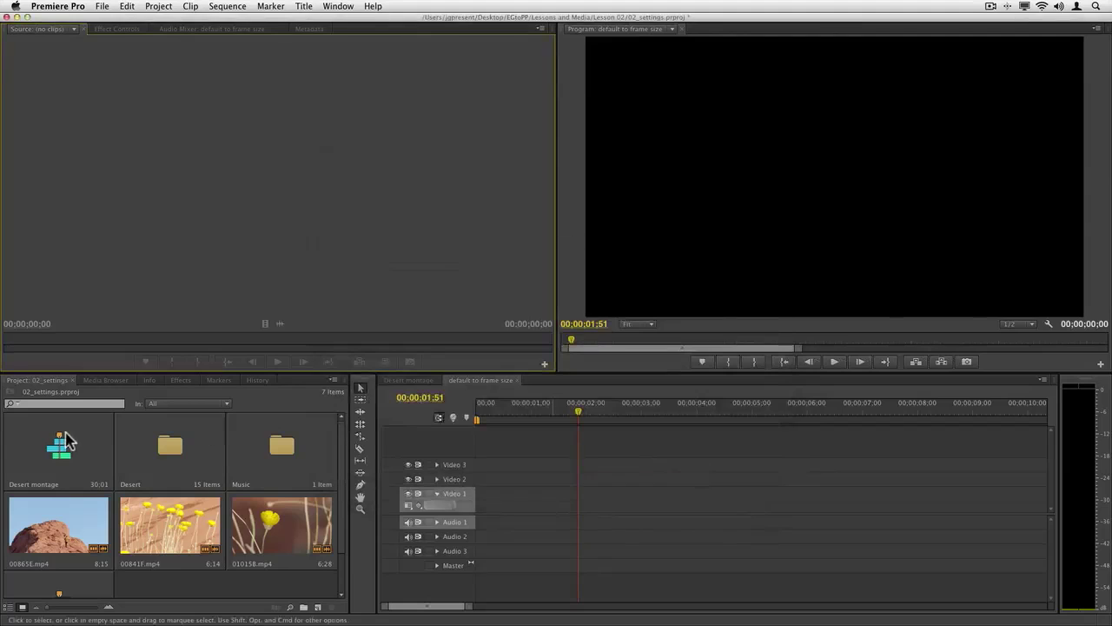
pyautogui.click(113, 381)
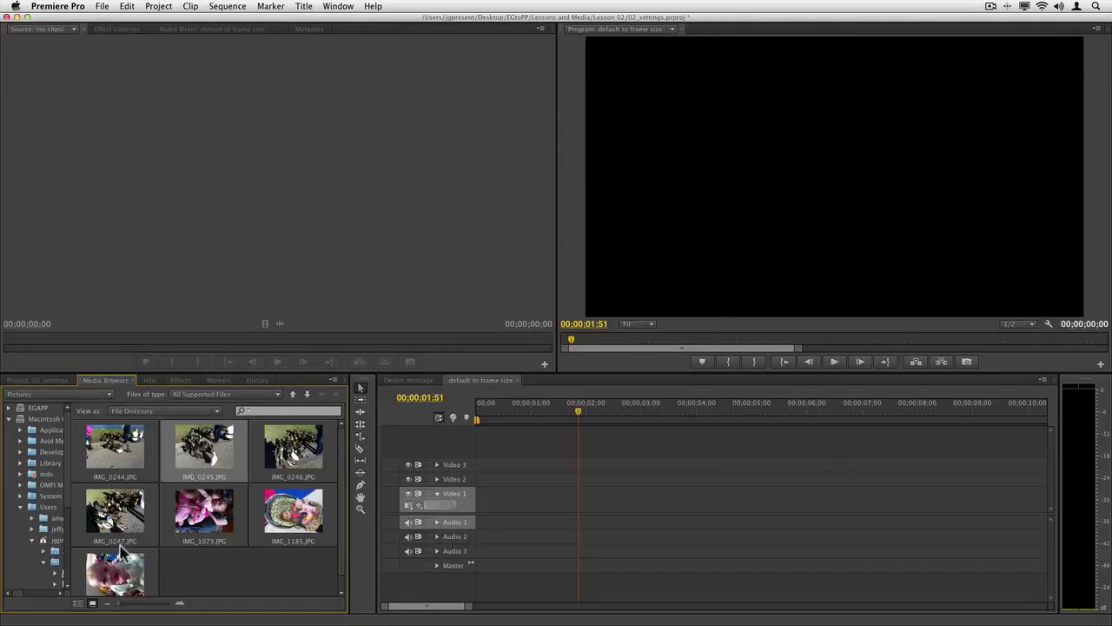
pyautogui.click(114, 571)
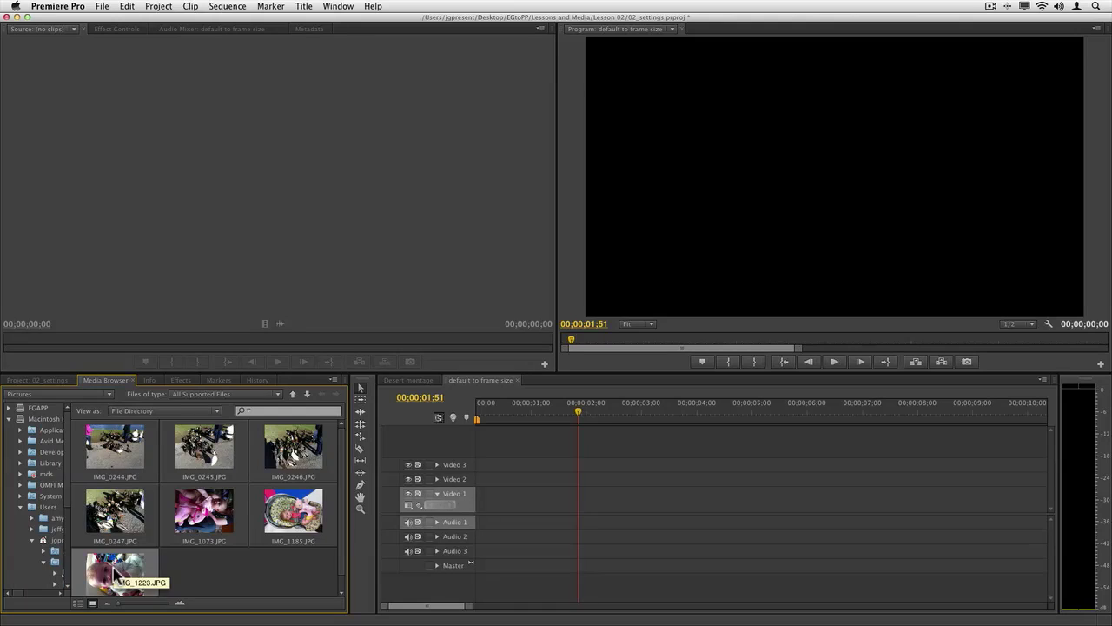
pyautogui.moveTo(114, 571); pyautogui.dragTo(485, 506)
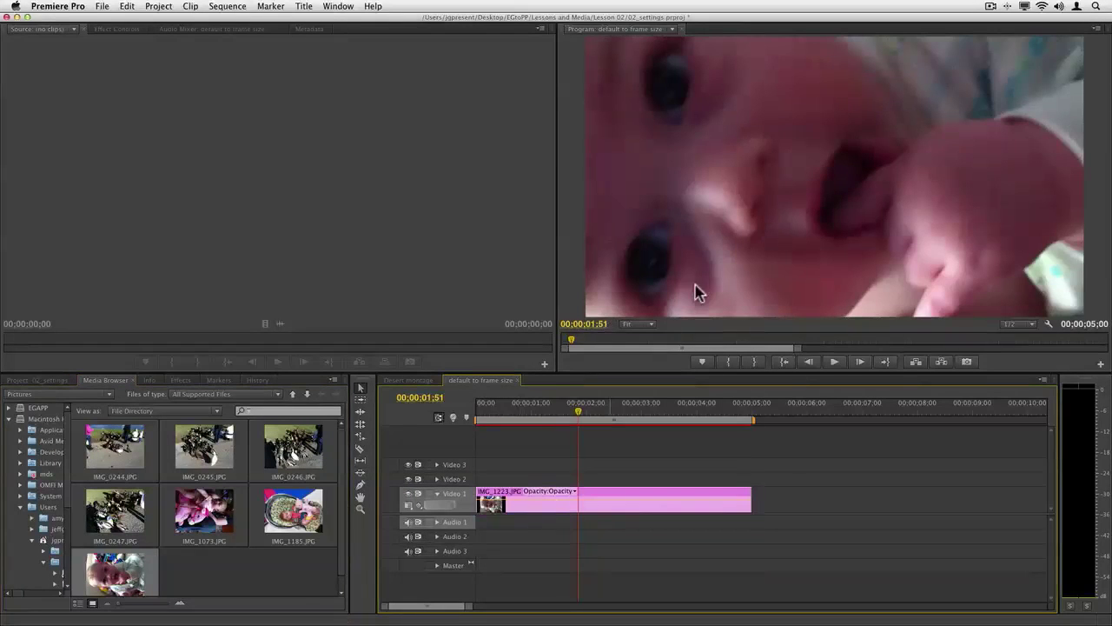
pyautogui.click(52, 383)
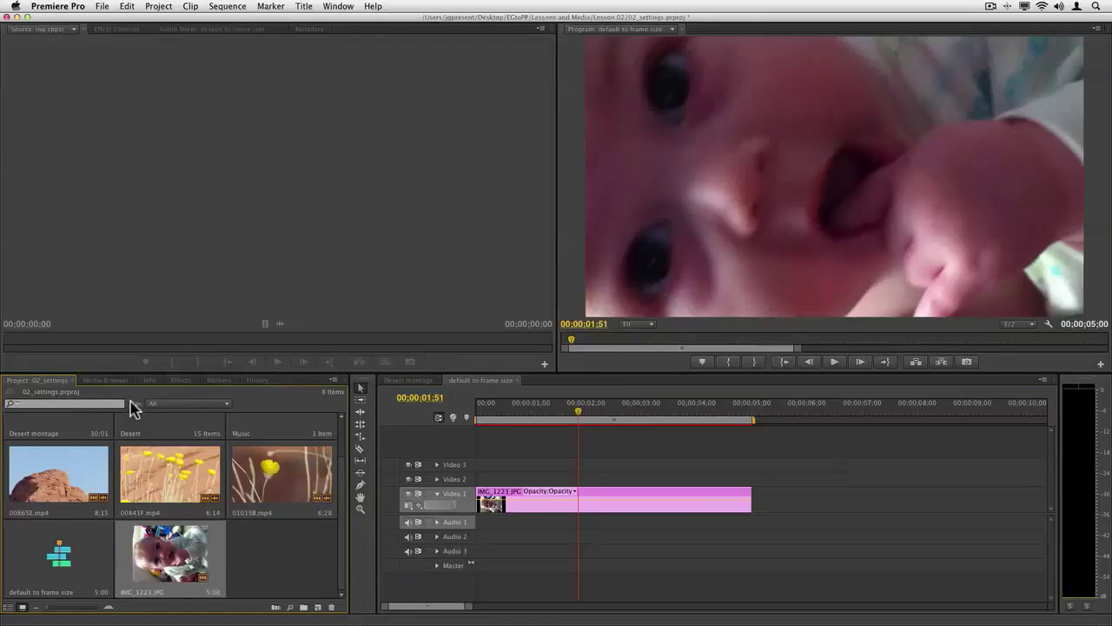
pyautogui.click(113, 380)
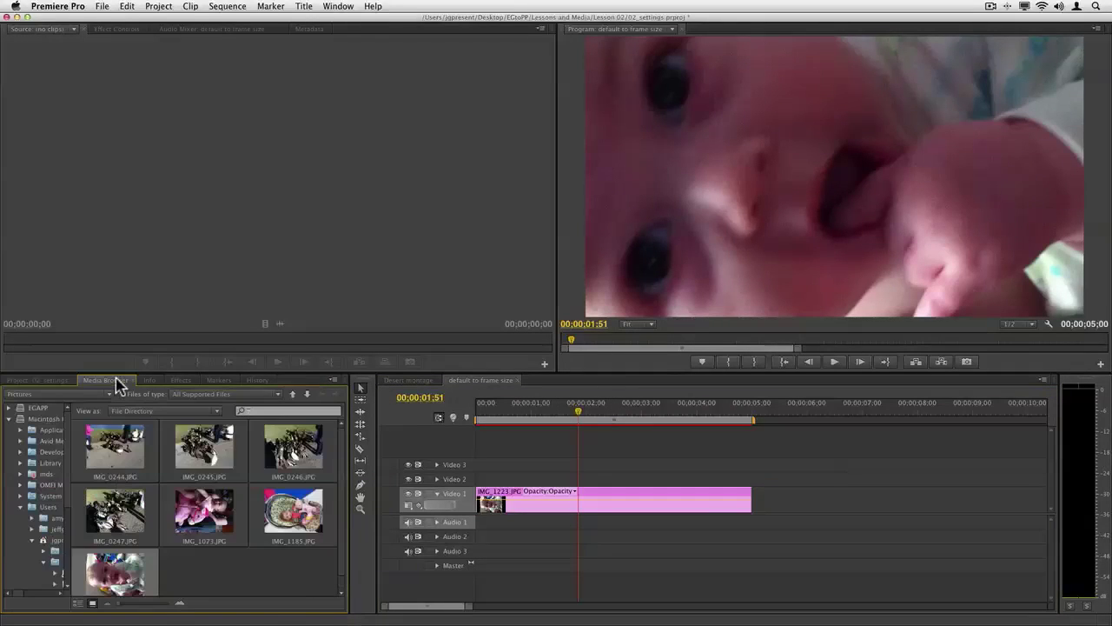
pyautogui.click(606, 510)
# Step: Expand the baby clip's Motion properties and zoom the Program monitor to 10%
pyautogui.click(129, 31)
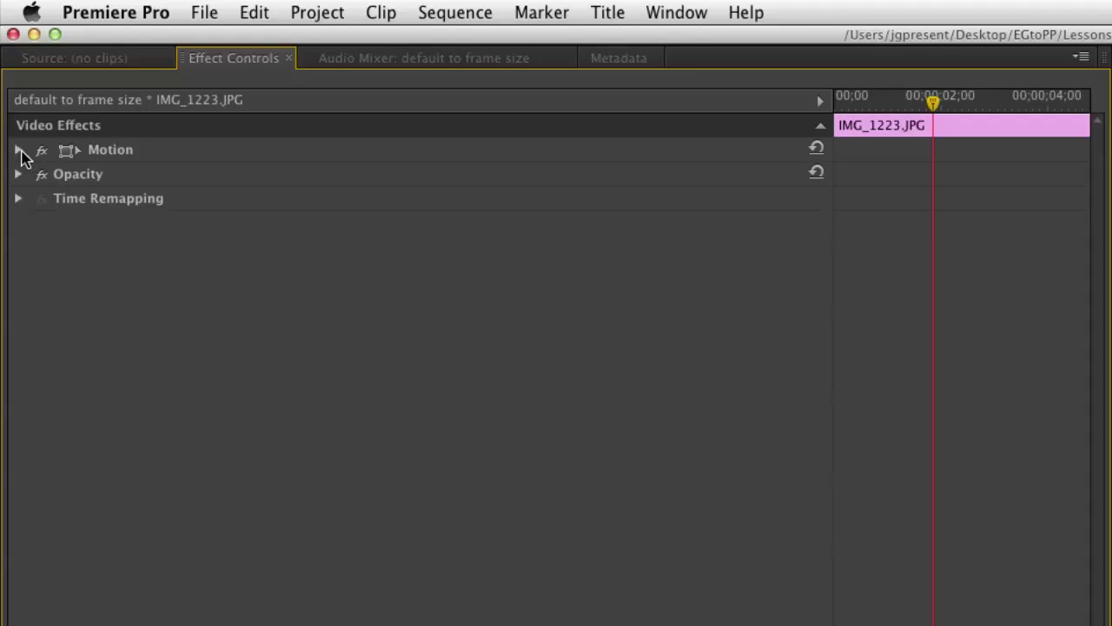
pyautogui.click(9, 75)
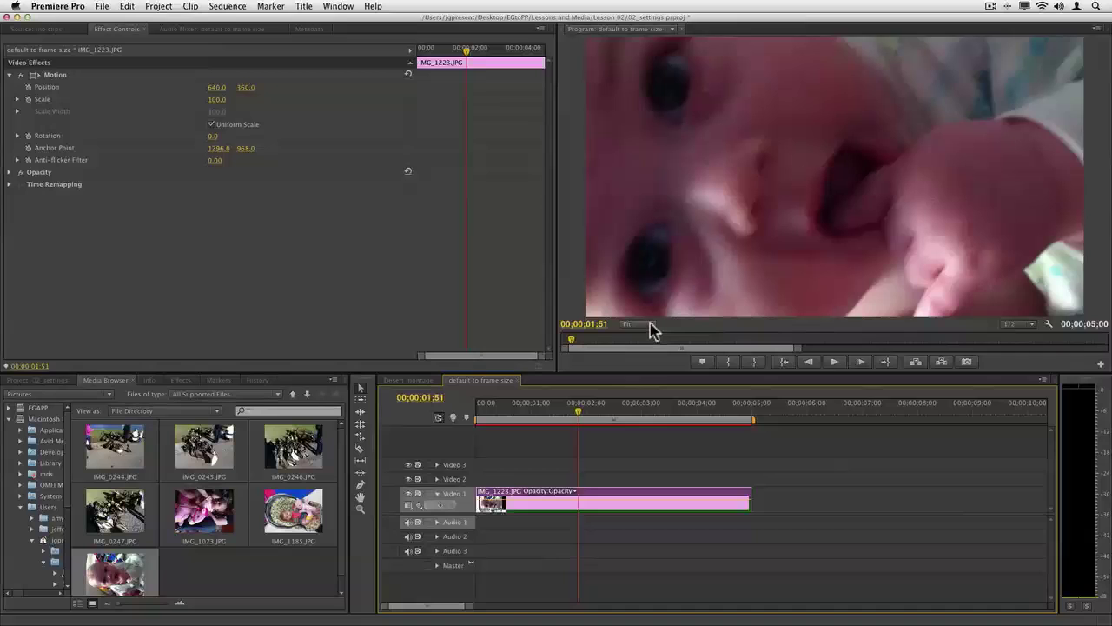
pyautogui.click(649, 325)
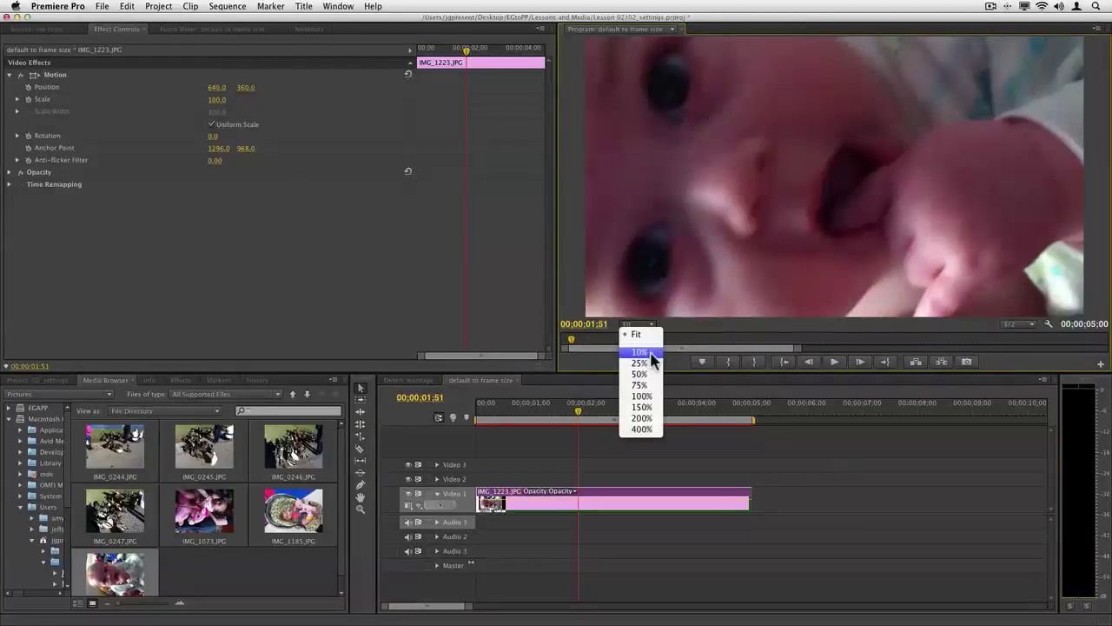
pyautogui.click(652, 352)
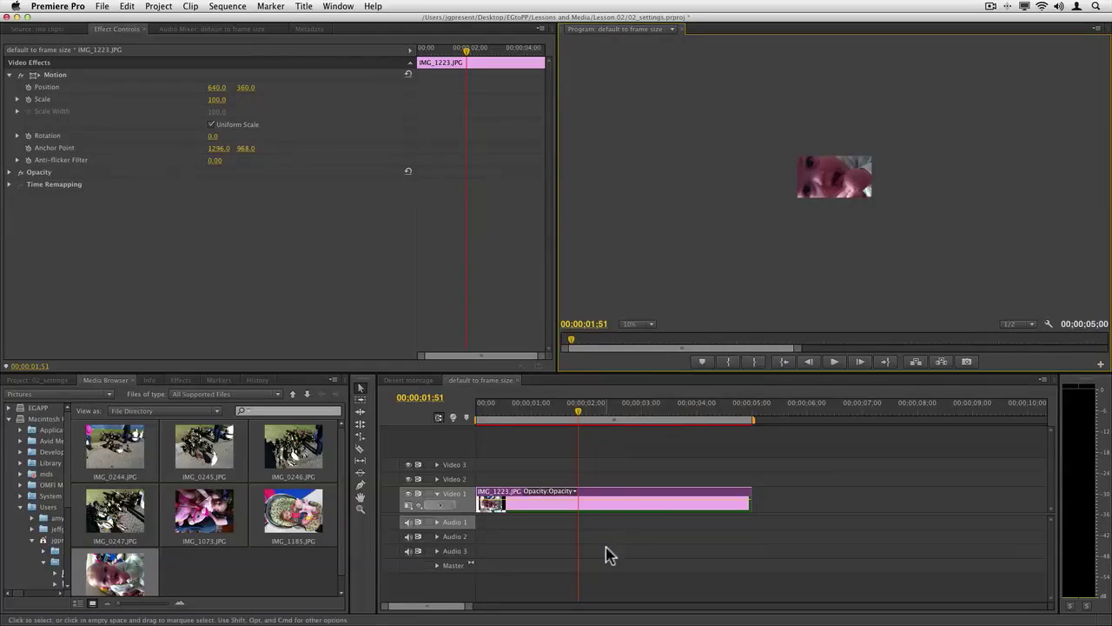
pyautogui.click(636, 513)
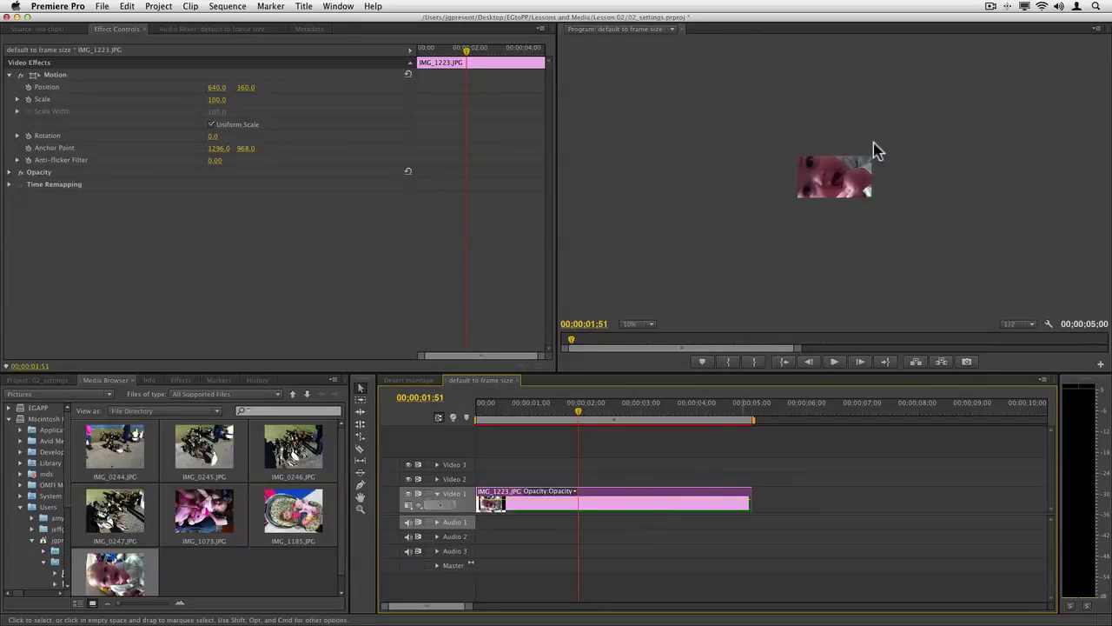
pyautogui.click(853, 176)
# Step: Rotate the baby photo 90°, scale it to 72.1, and position it at 640, 520
pyautogui.moveTo(858, 176)
pyautogui.mouseDown()
pyautogui.moveTo(875, 190)
pyautogui.moveTo(860, 186)
pyautogui.moveTo(860, 165)
pyautogui.mouseUp()
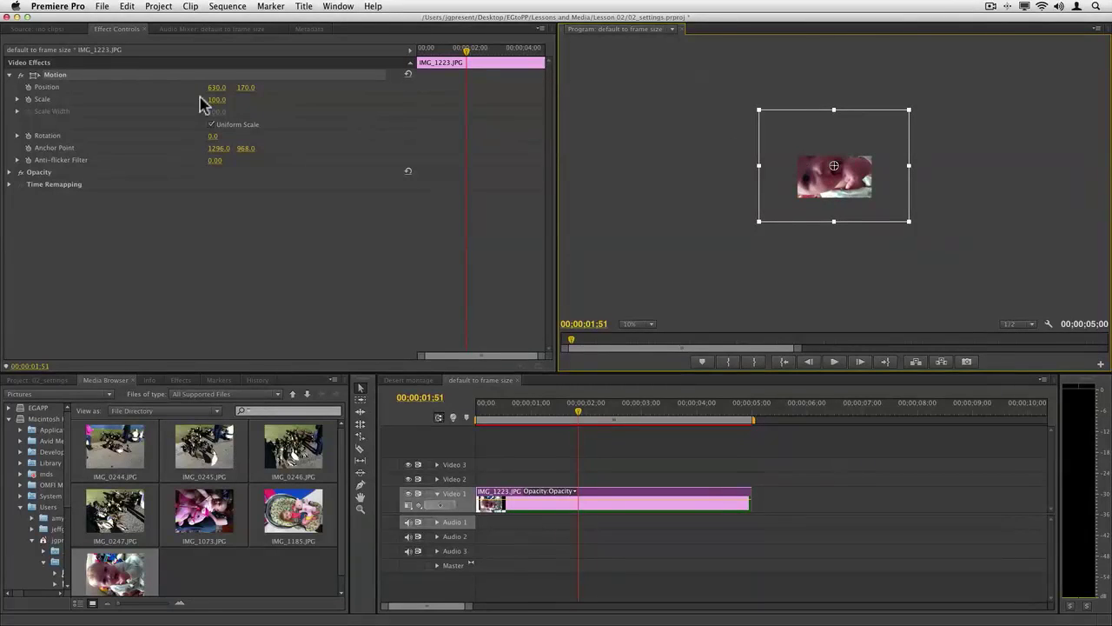
pyautogui.click(215, 139)
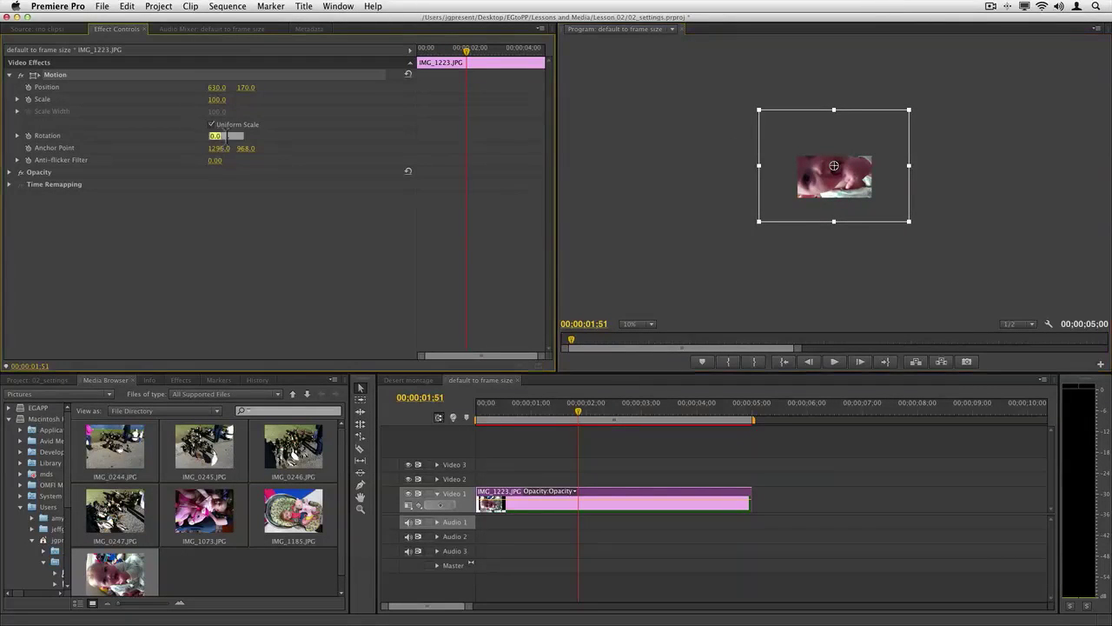
pyautogui.write('90')
pyautogui.press('Return')
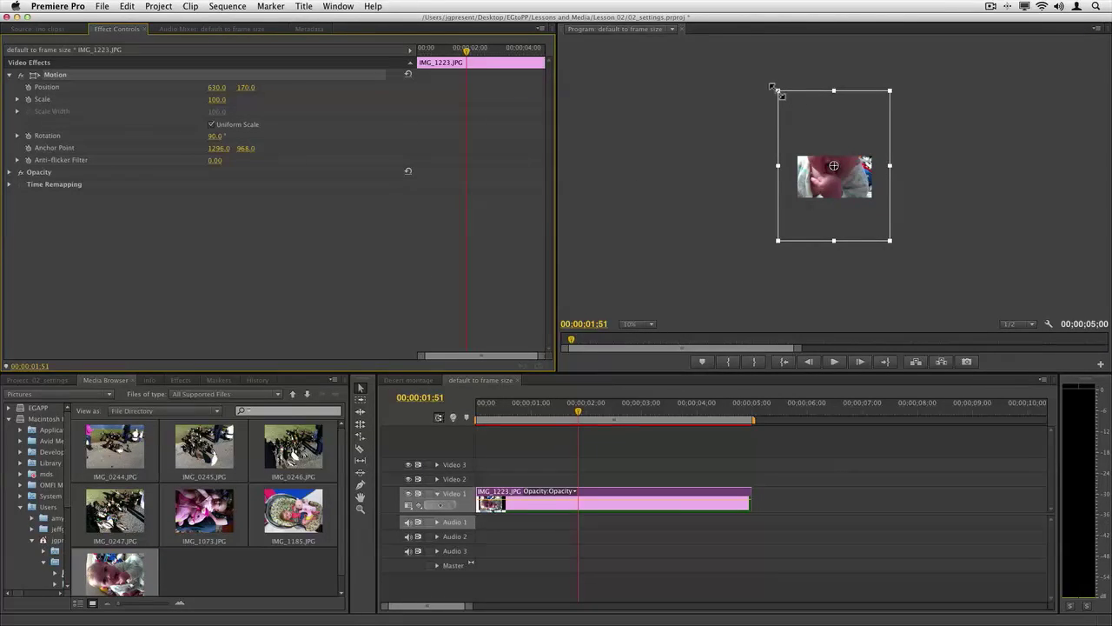
pyautogui.moveTo(776, 91); pyautogui.dragTo(799, 129)
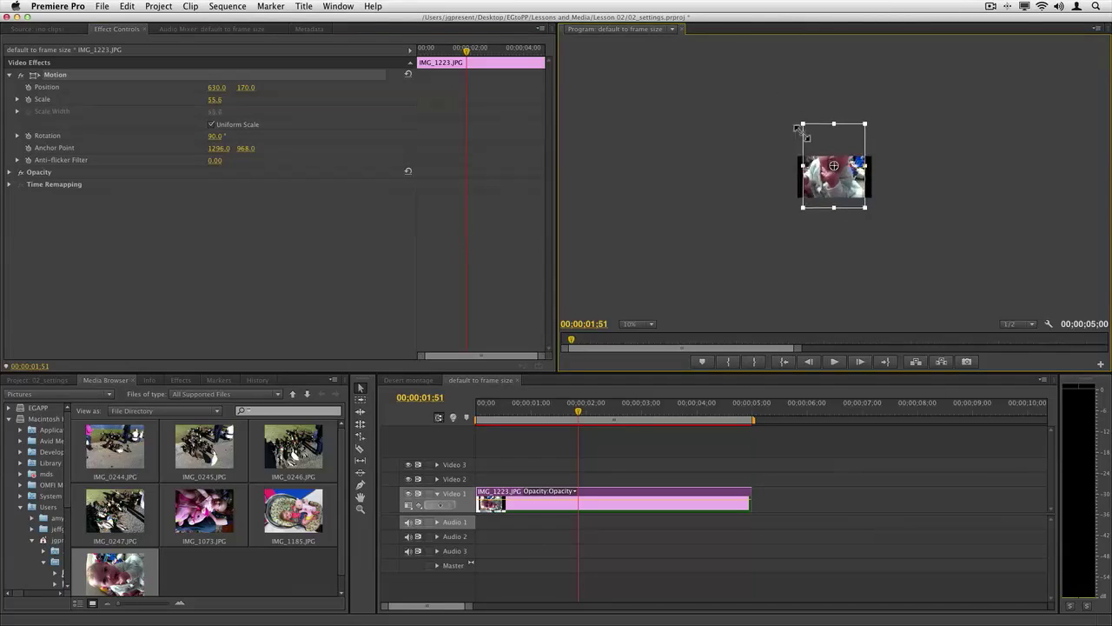
pyautogui.moveTo(827, 187); pyautogui.dragTo(866, 203)
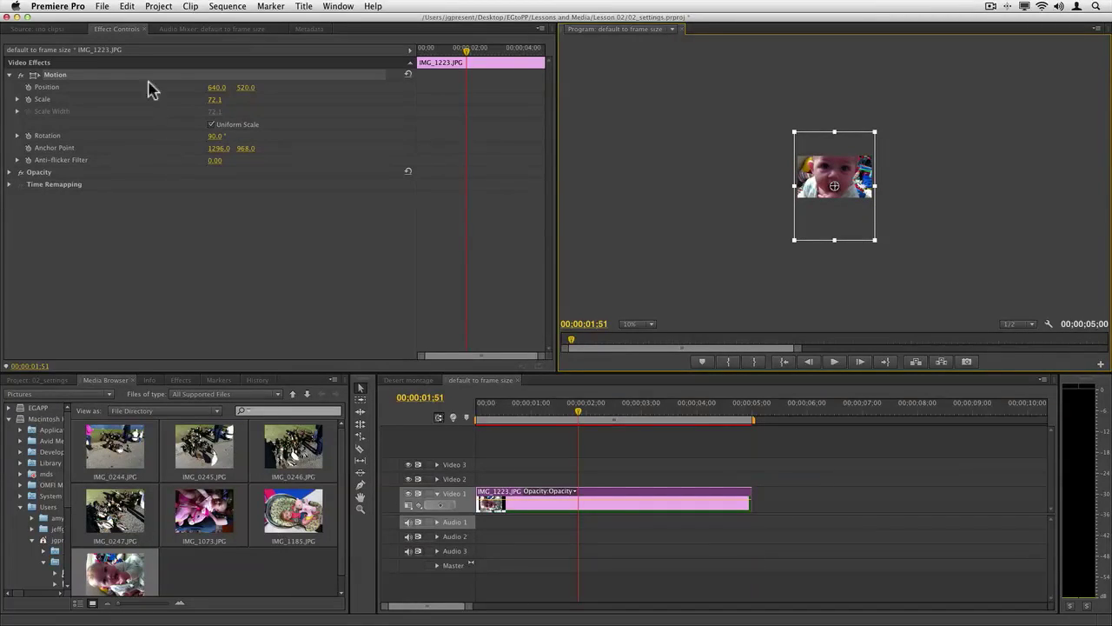
# Step: Turn on Default scale to frame size in General preferences and confirm with OK
pyautogui.click(85, 7)
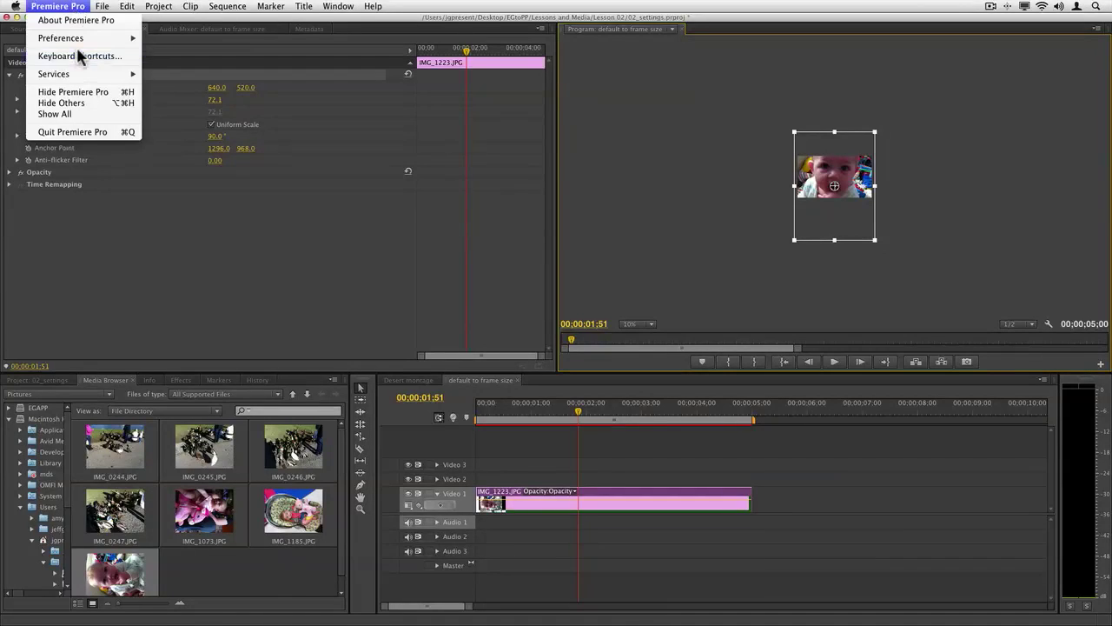
pyautogui.moveTo(126, 40)
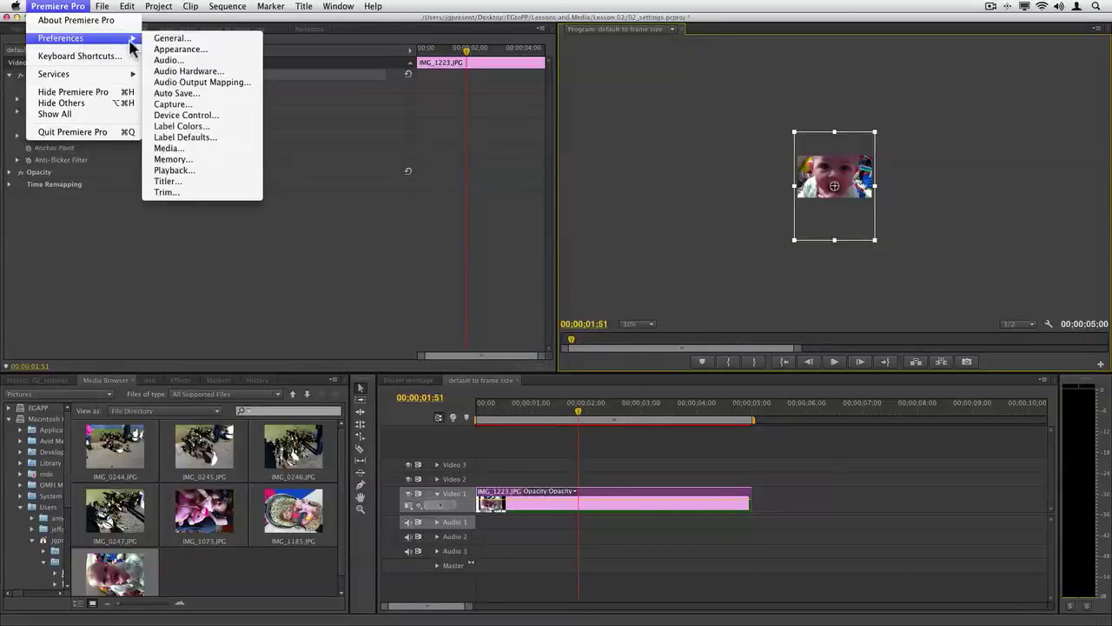
pyautogui.click(189, 39)
pyautogui.click(475, 336)
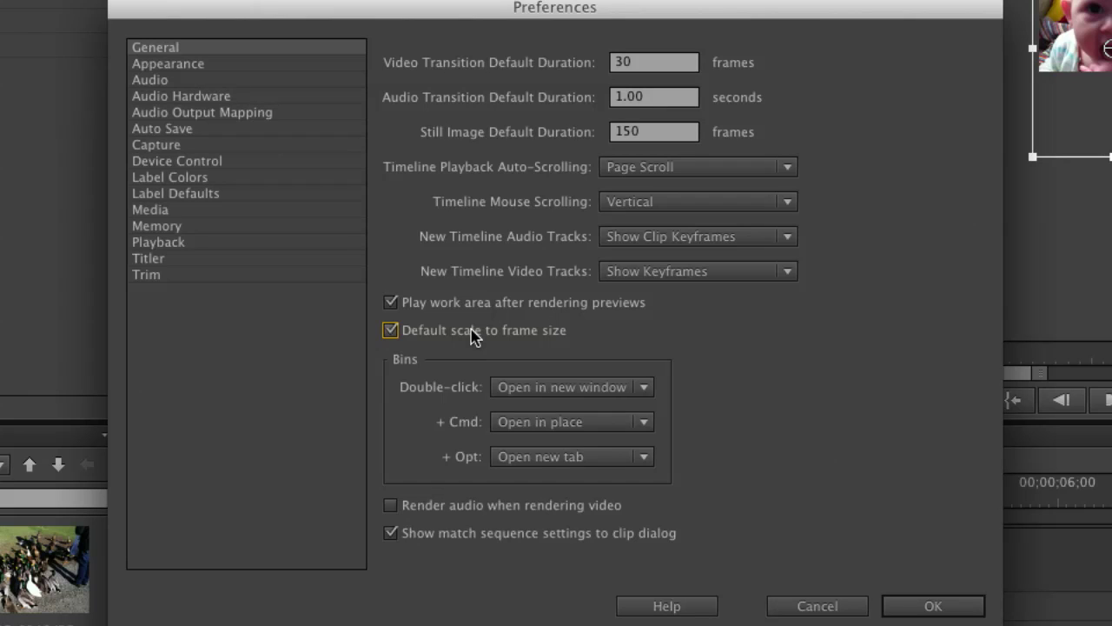
pyautogui.click(967, 606)
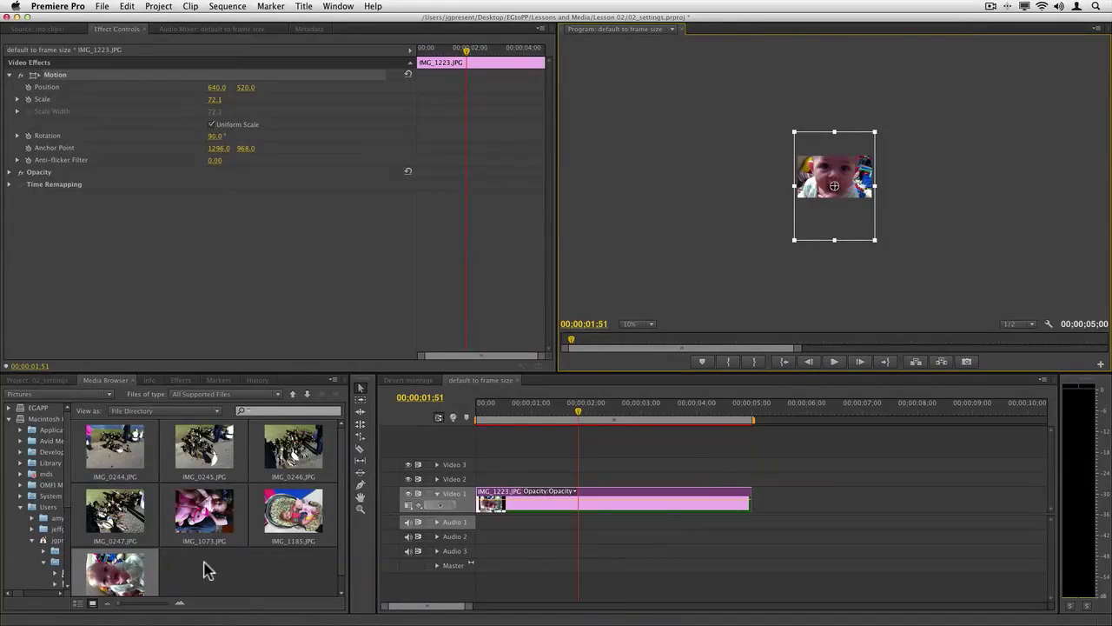
# Step: Add IMG_0245.JPG after the baby clip, select it, and view the Program monitor at 50%
pyautogui.moveTo(214, 449); pyautogui.dragTo(767, 514)
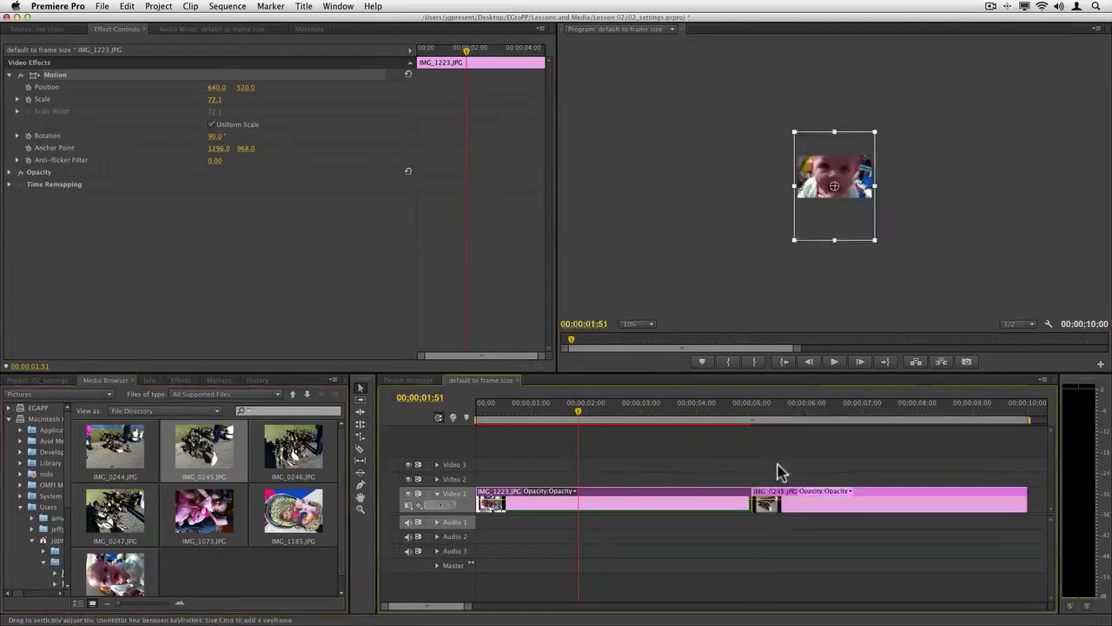
pyautogui.click(810, 412)
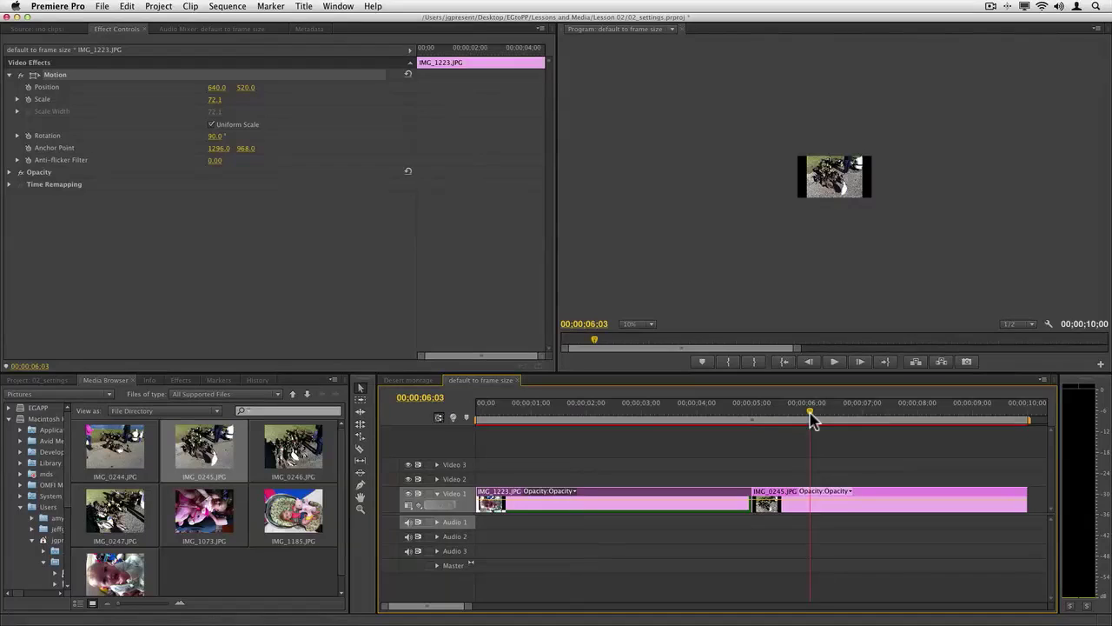
pyautogui.click(841, 500)
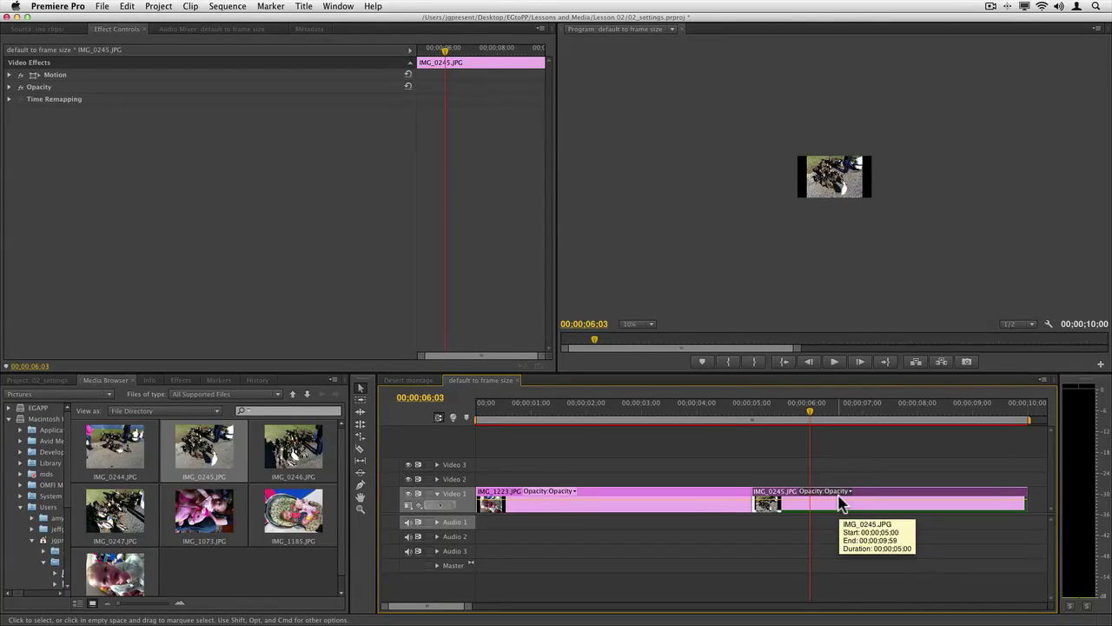
pyautogui.click(650, 325)
pyautogui.click(649, 374)
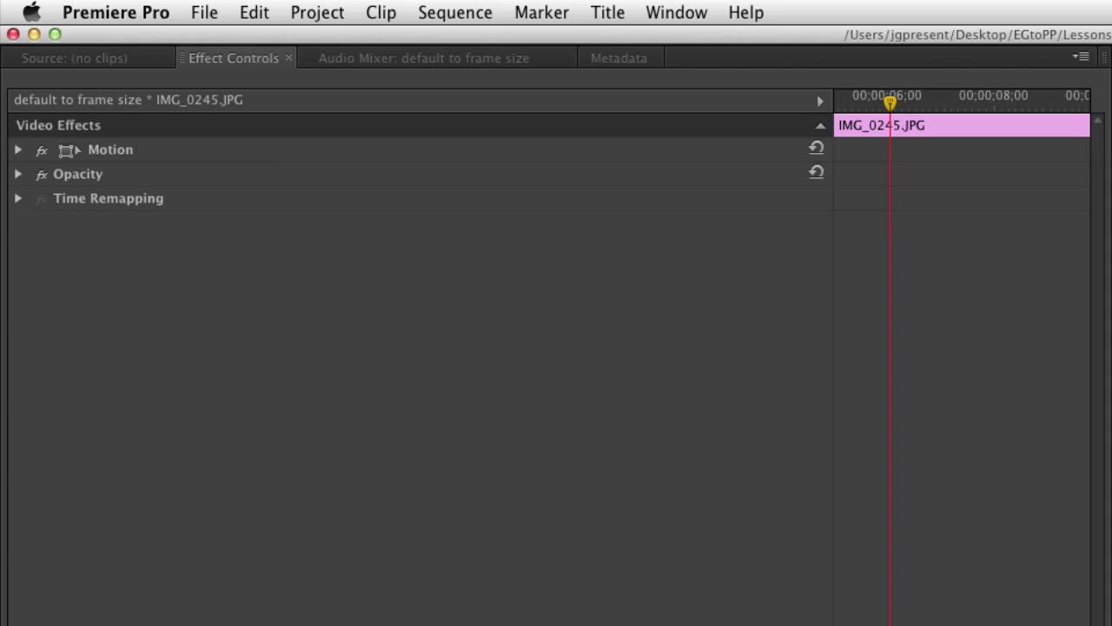
# Step: Expand the duck clip's Motion properties, showing Scale 100.0 and Position 640, 360
pyautogui.click(17, 149)
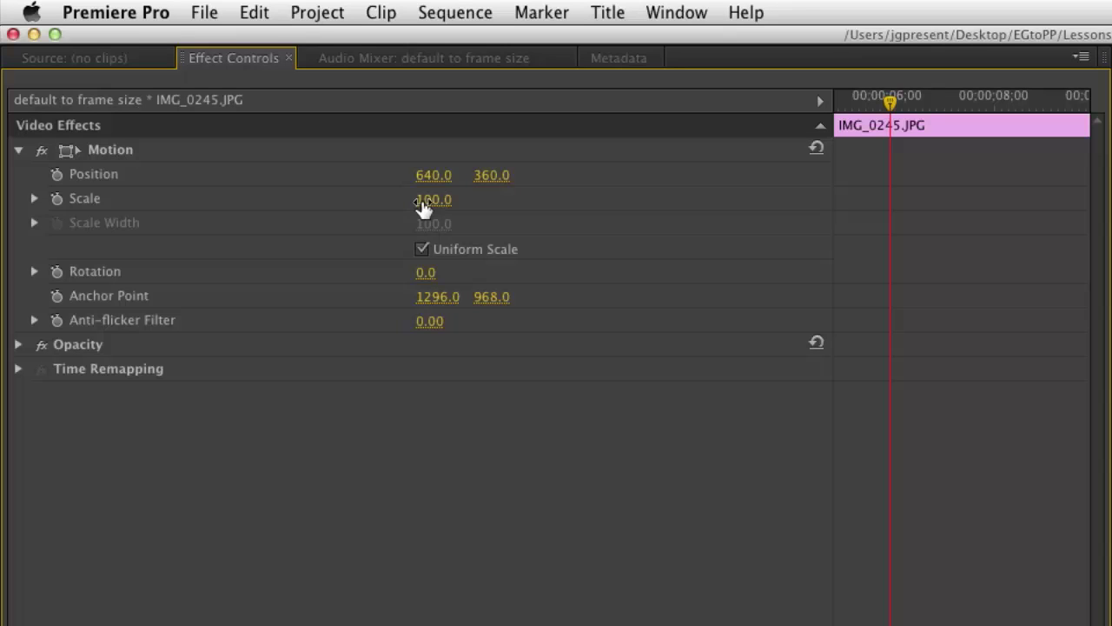
pyautogui.click(126, 11)
pyautogui.moveTo(156, 76)
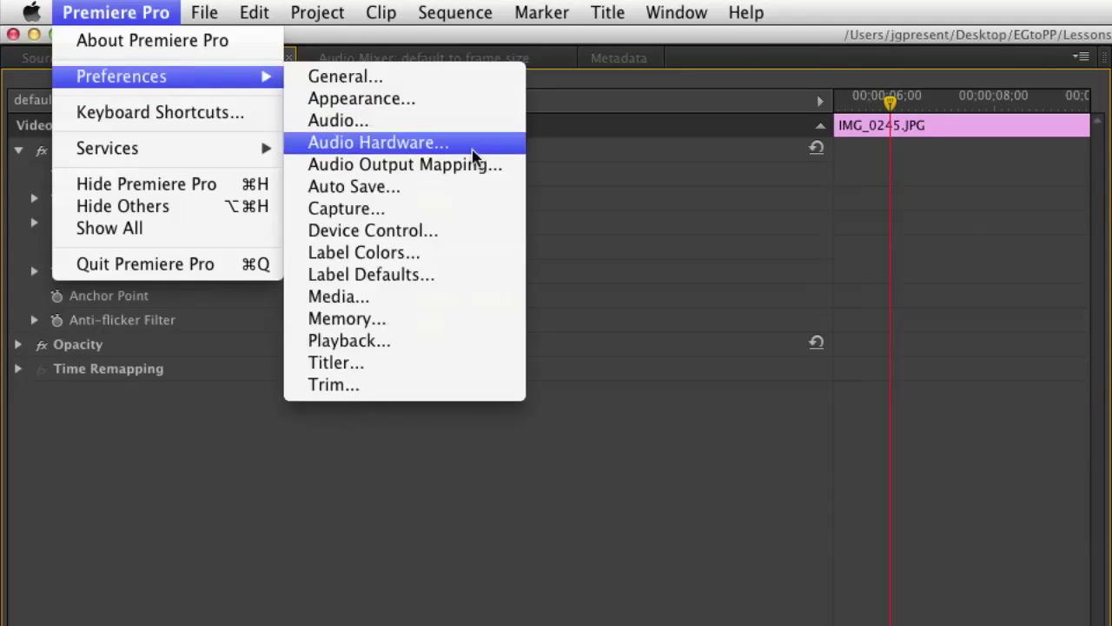
# Step: Open General preferences to confirm Default scale to frame size is still checked
pyautogui.click(432, 89)
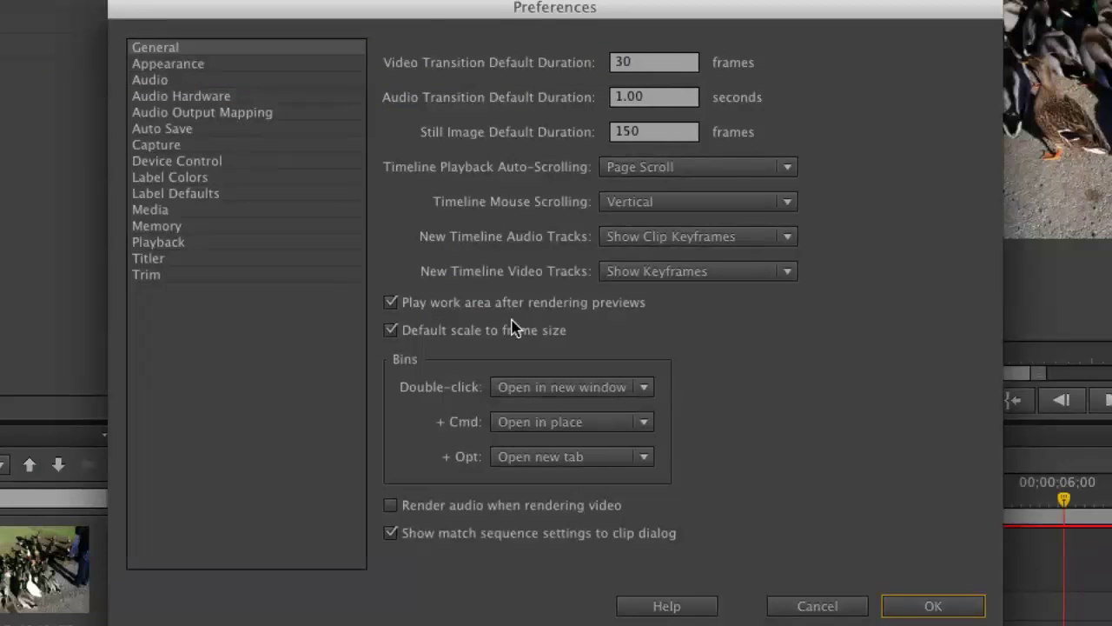